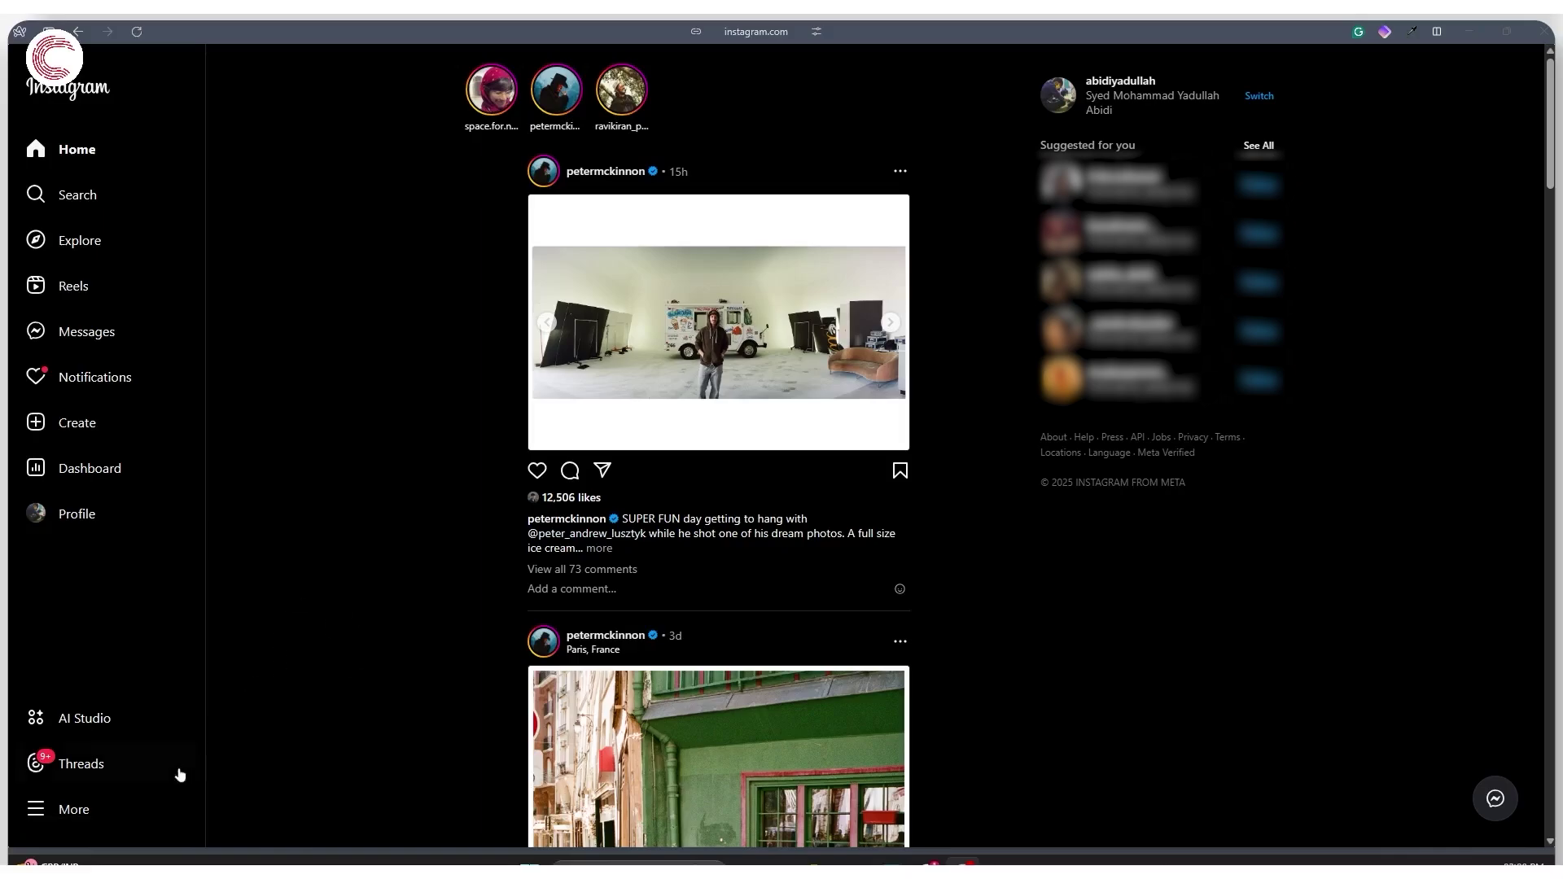
Open Settings from the More menu to show the Edit profile page.
click(102, 811)
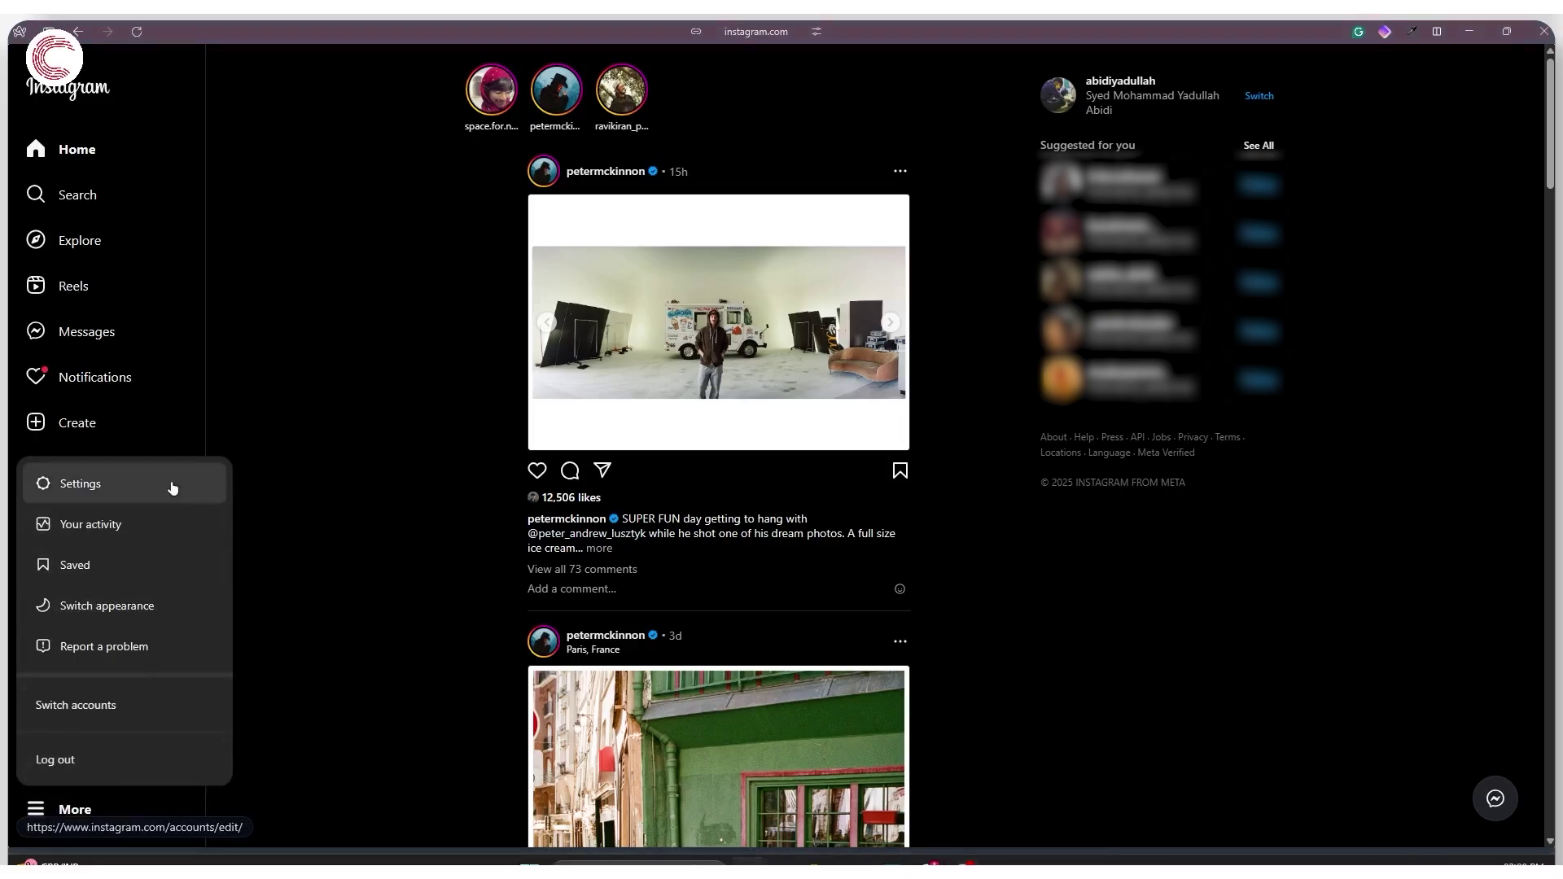
click(171, 489)
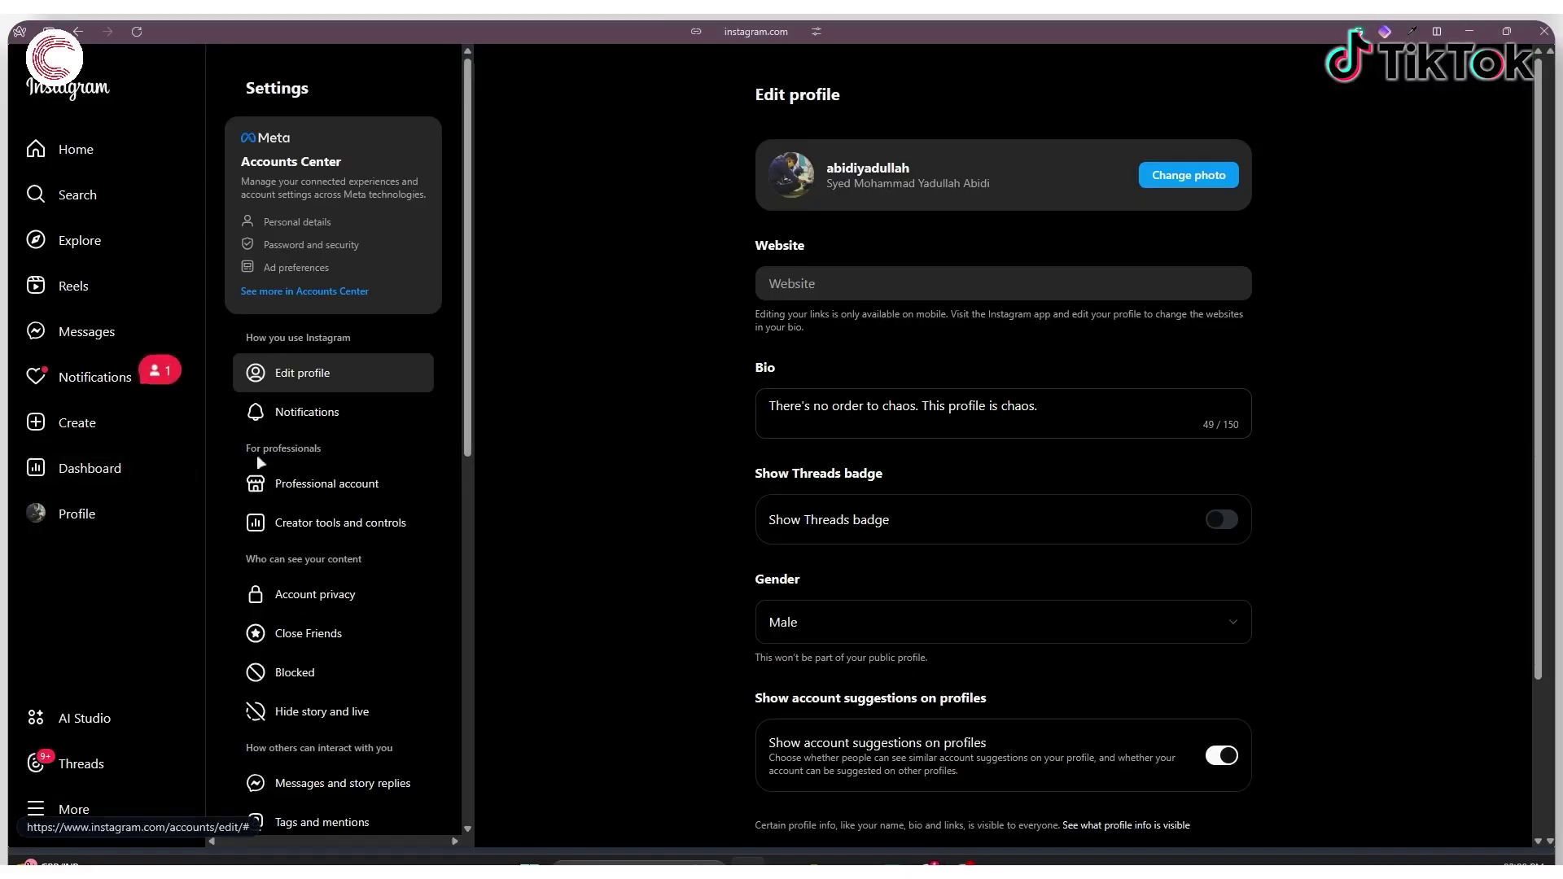
Go to Meta Accounts Center and show its Personal details page.
click(352, 278)
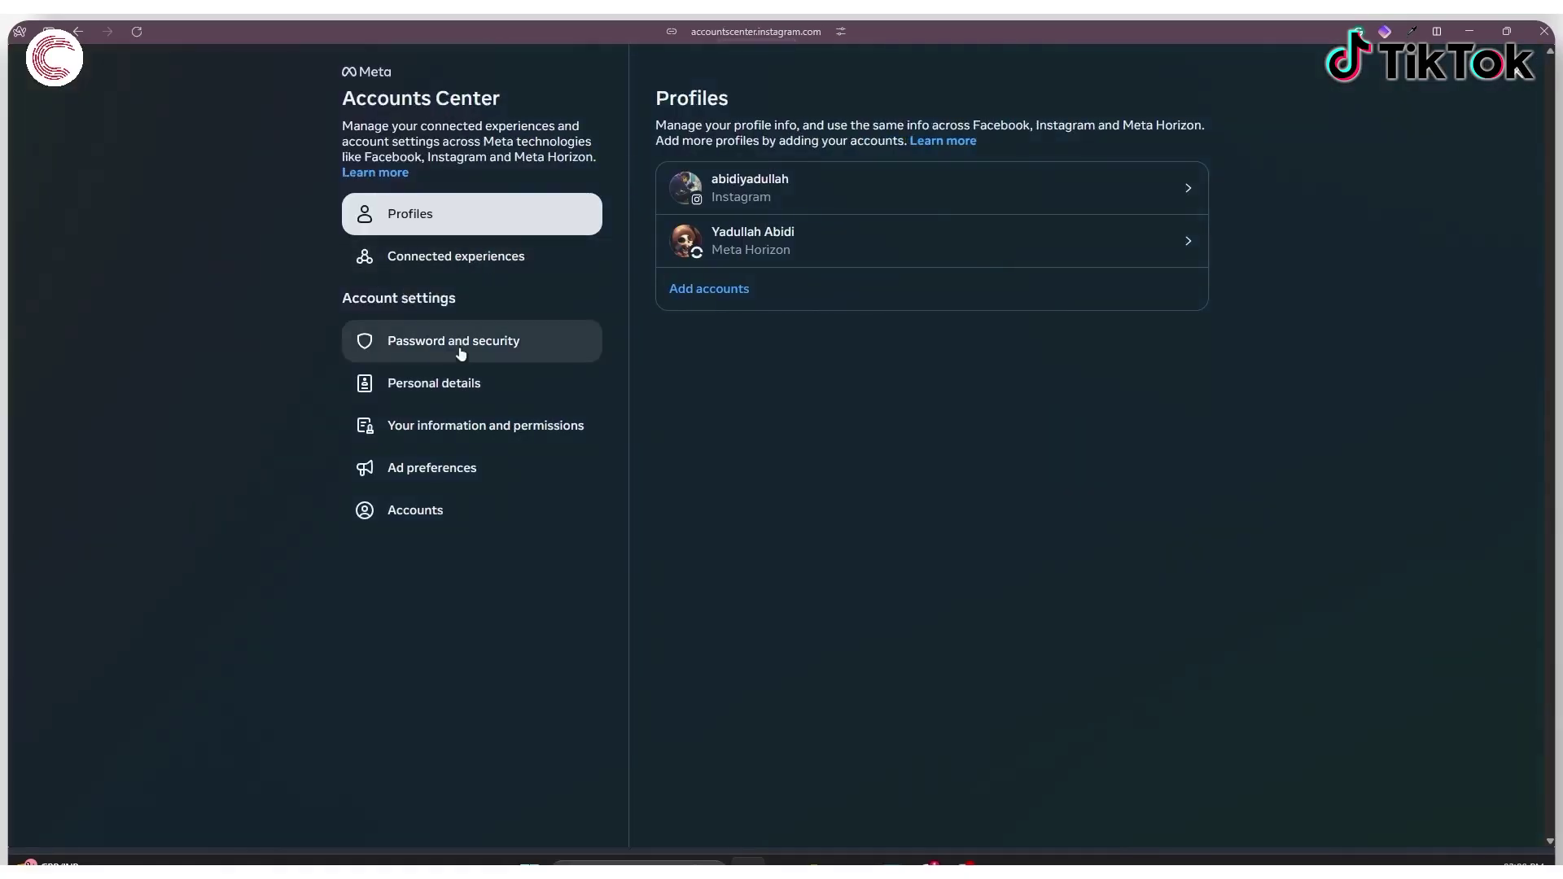
click(479, 391)
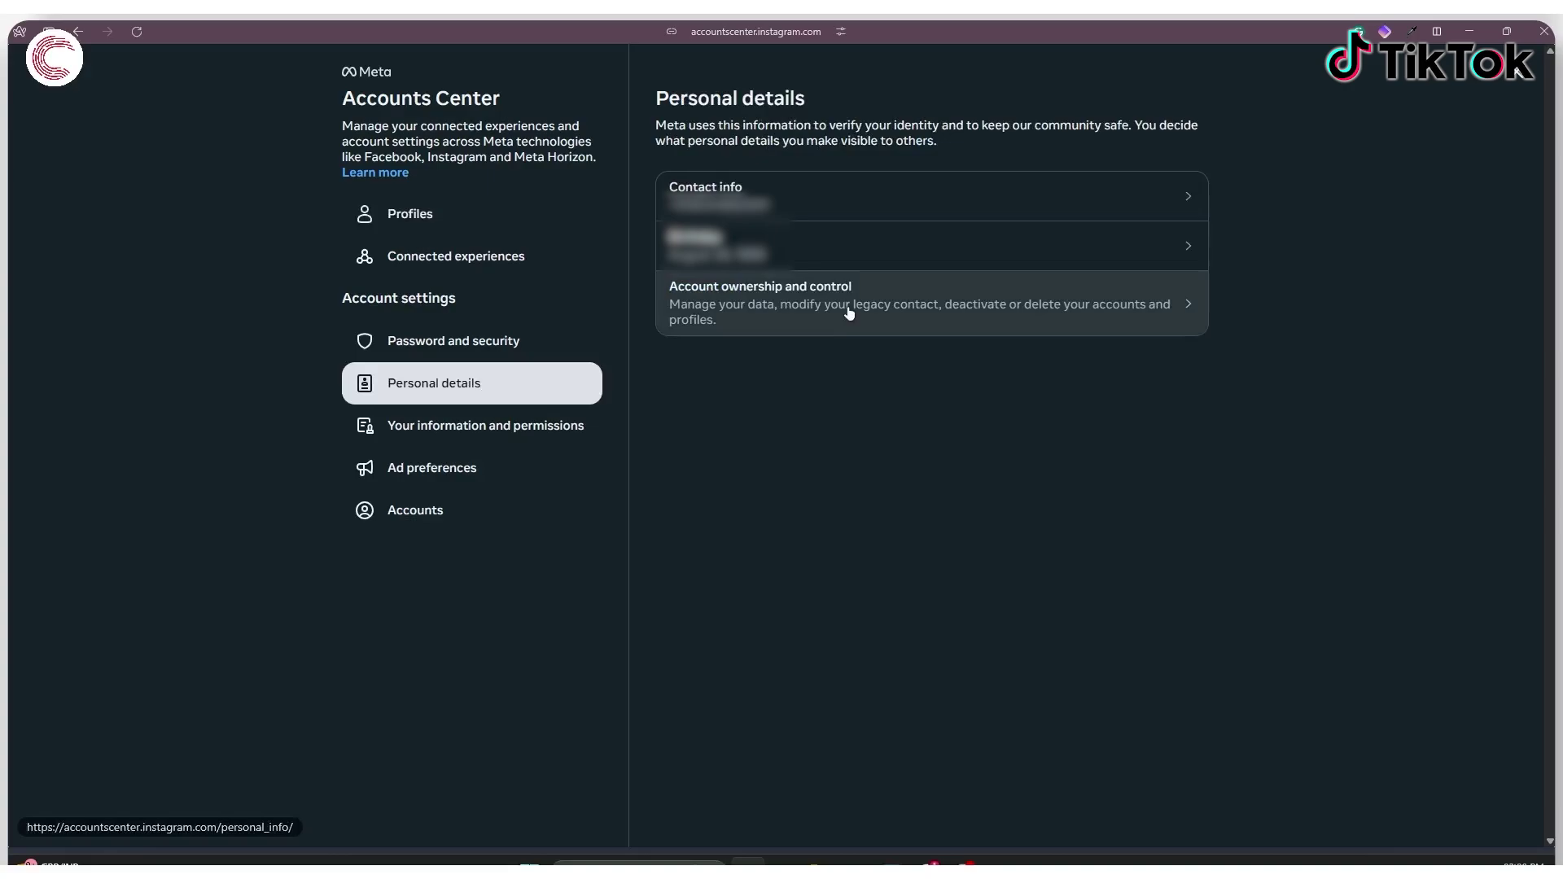
Open Account ownership and control, then the Deactivation or deletion options.
click(848, 312)
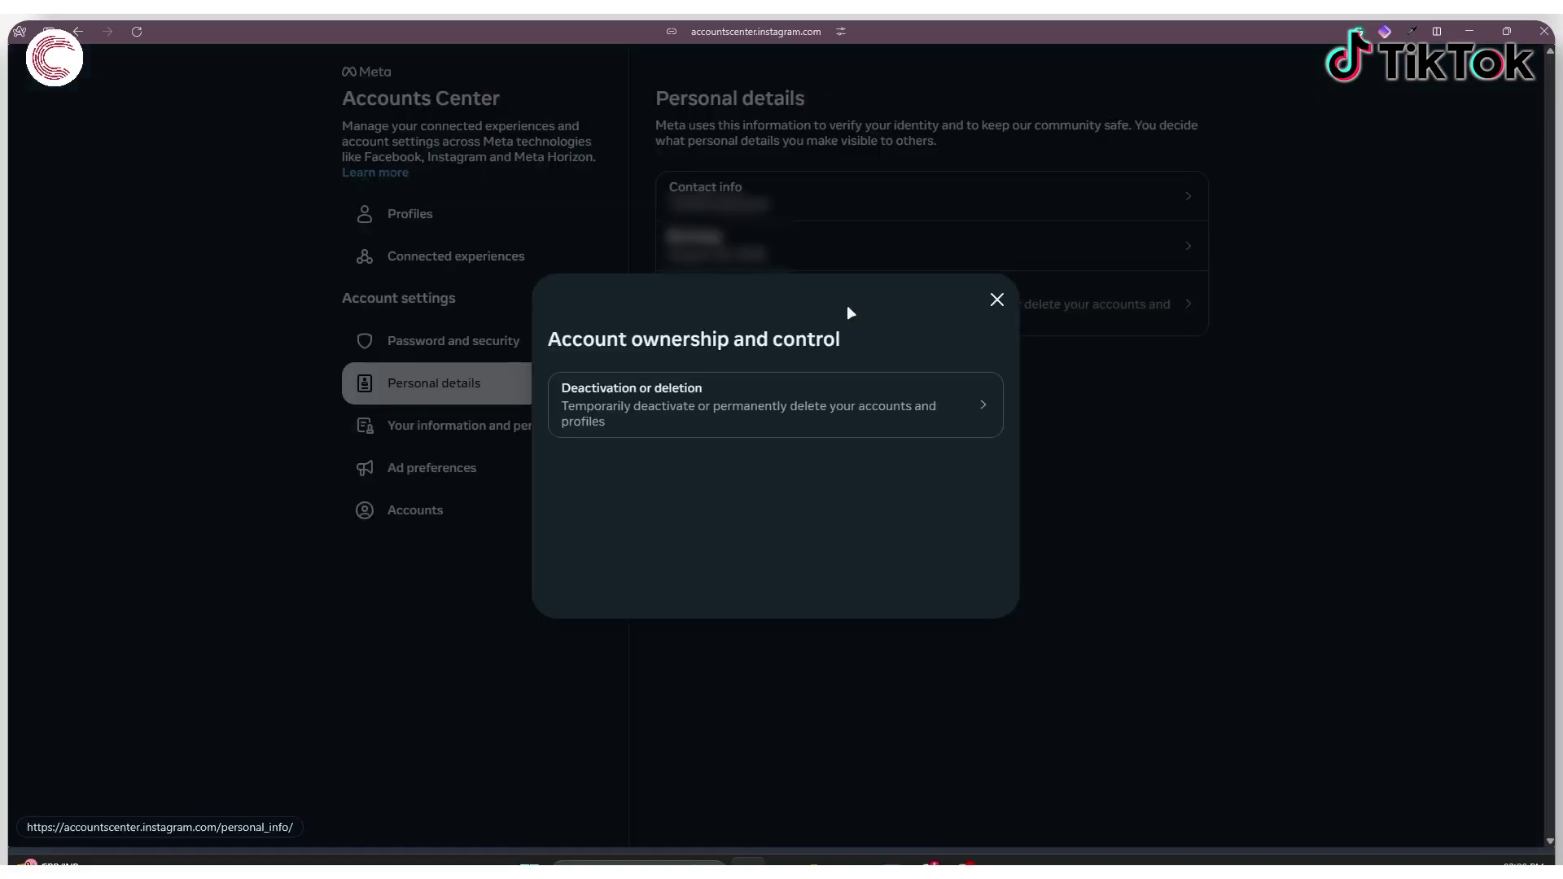
click(772, 417)
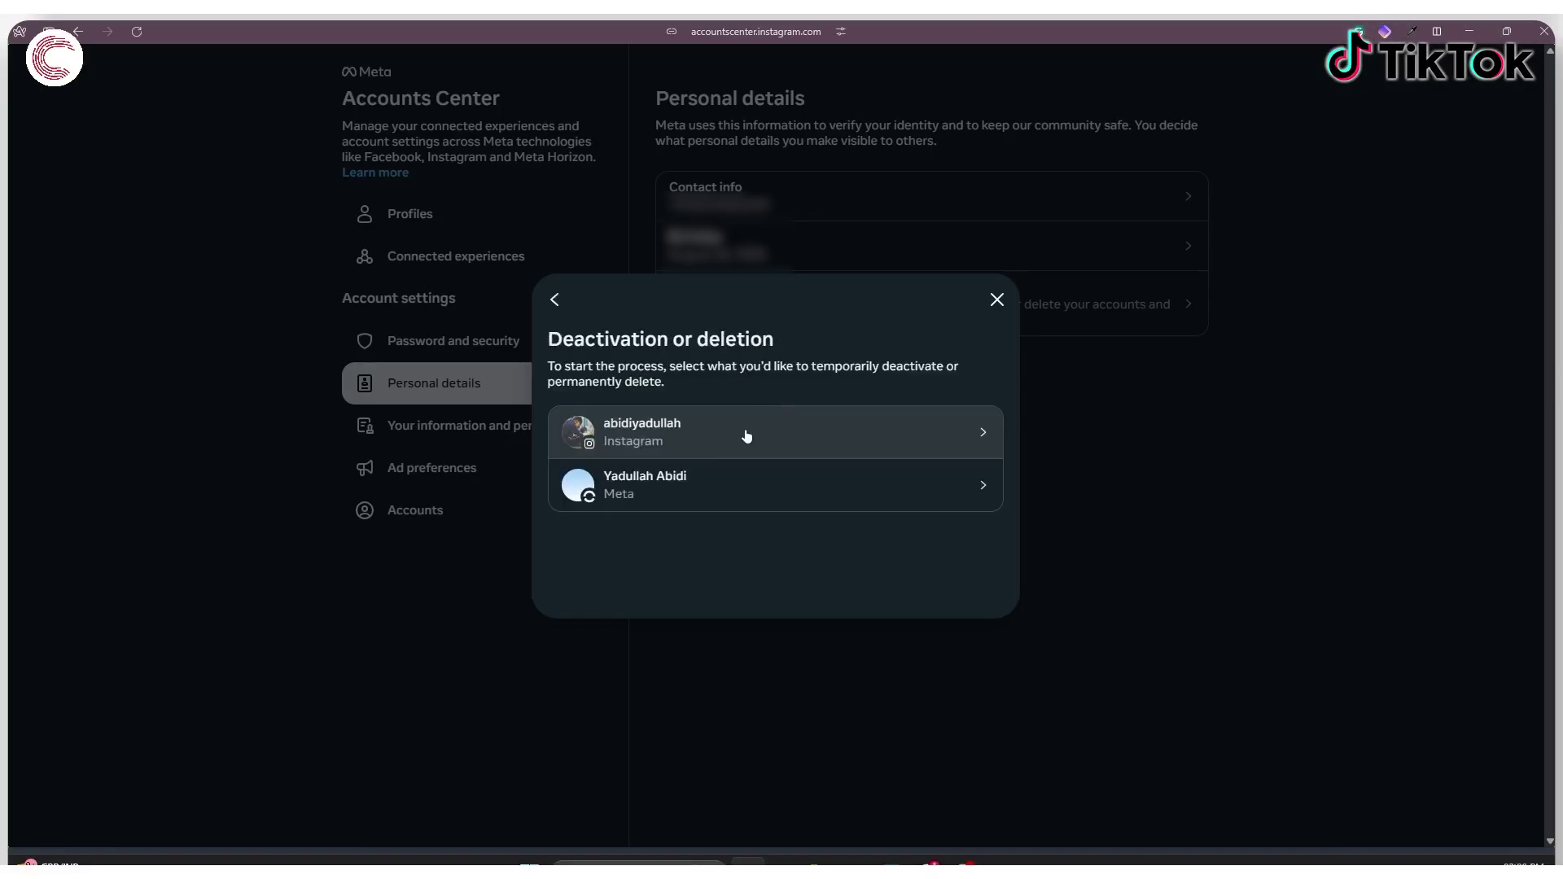
Choose the Instagram account as the one to deactivate.
click(747, 436)
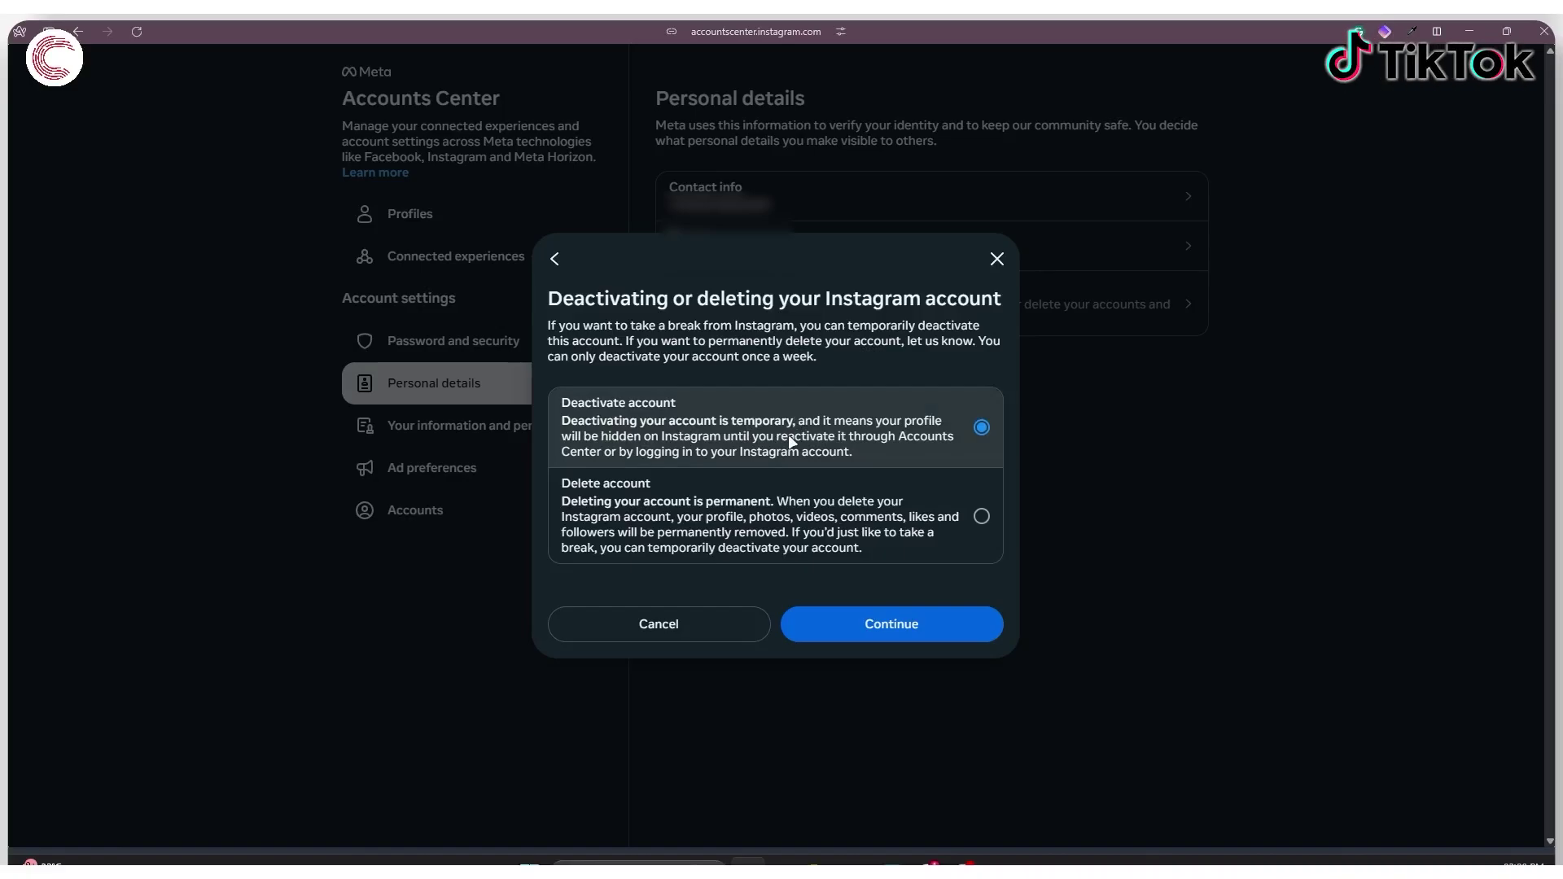
Continue with temporary deactivation to reach the linked Threads profile warning.
click(881, 628)
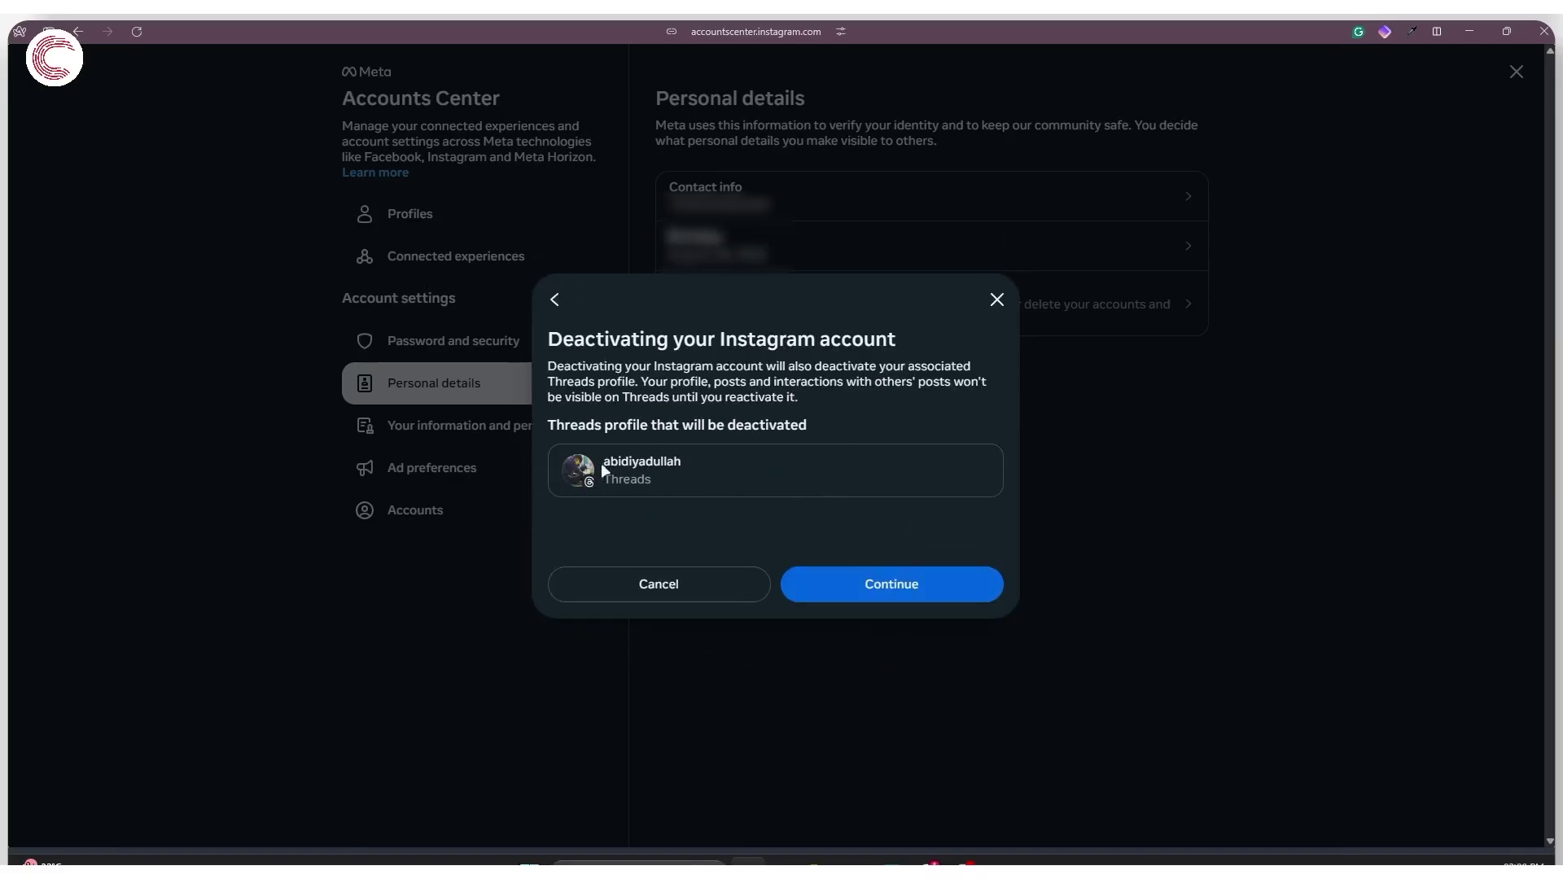
Accept the Threads deactivation notice to reach the password re-entry prompt.
click(859, 587)
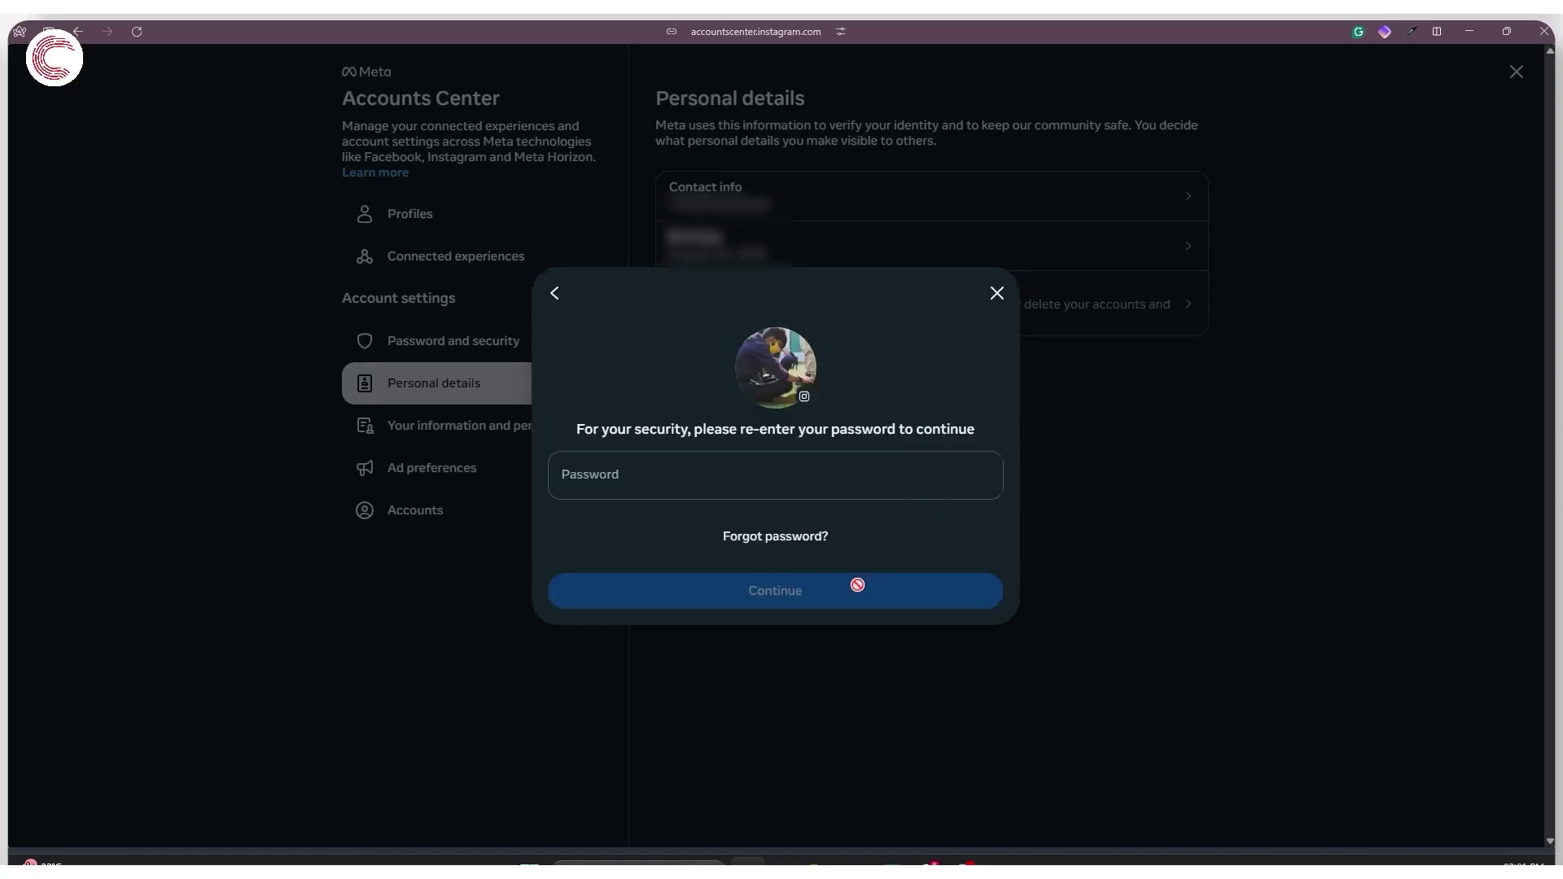